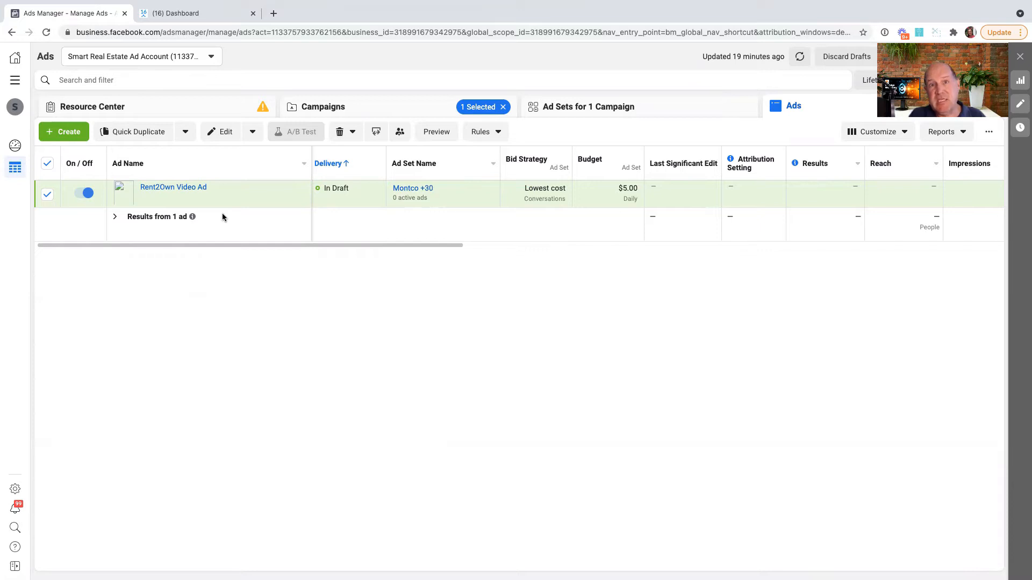
Open the Rent2Own Video Ad for editing and go through its settings to the Message Template section.
mouse_move(168, 195)
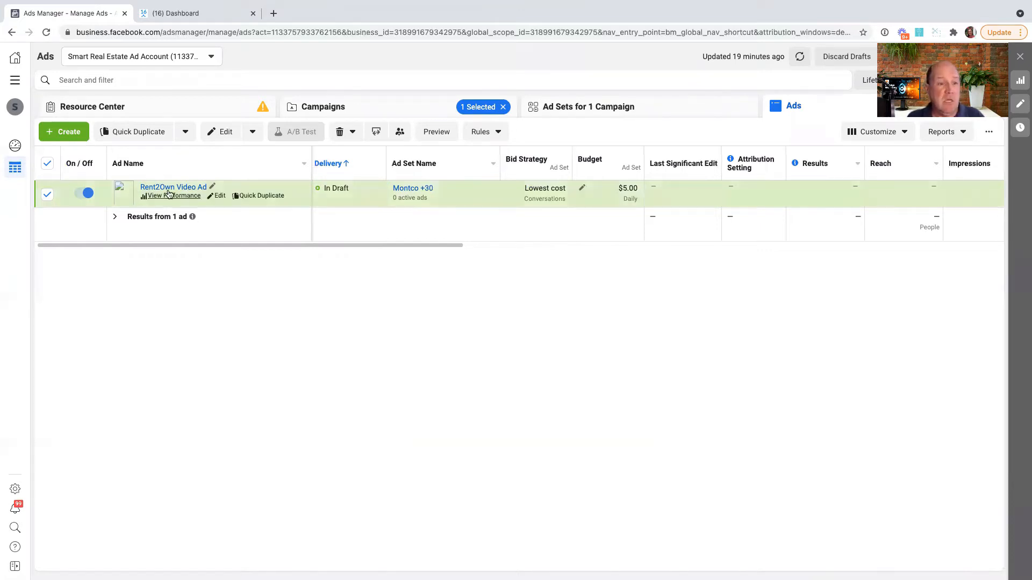
click(220, 196)
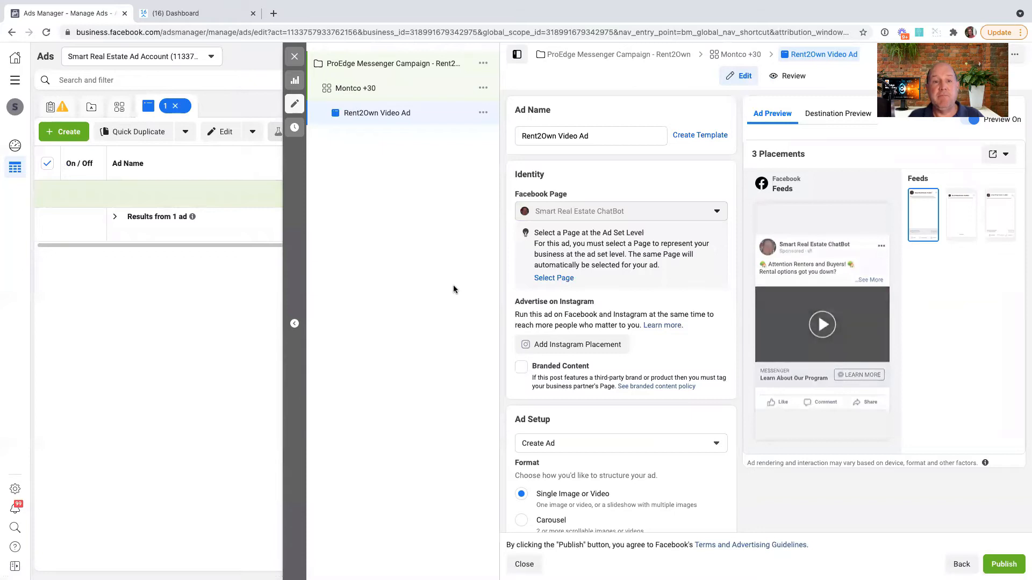
scroll(558, 299, down, 3)
scroll(558, 300, down, 10)
scroll(558, 296, down, 3)
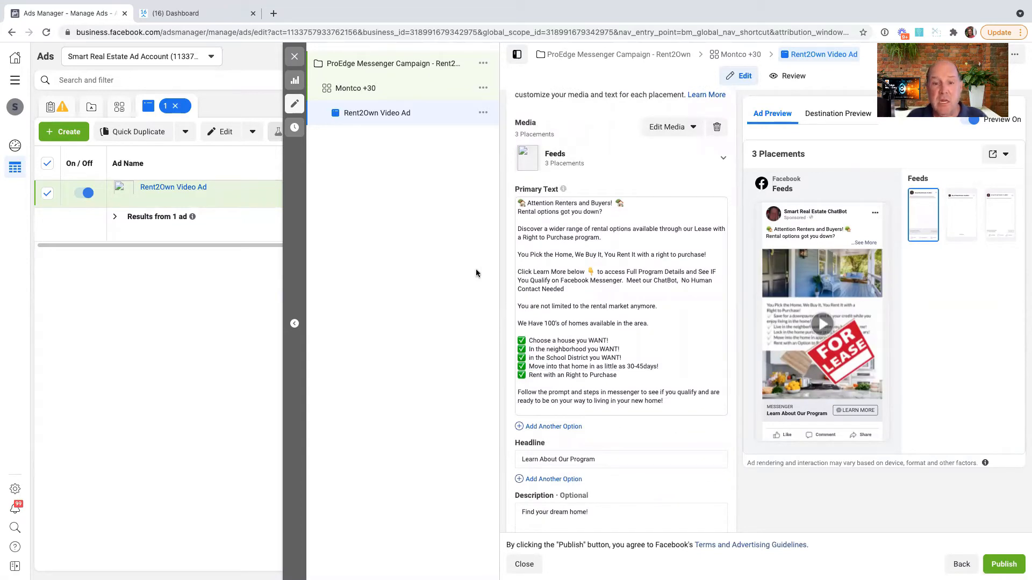
scroll(529, 329, down, 3)
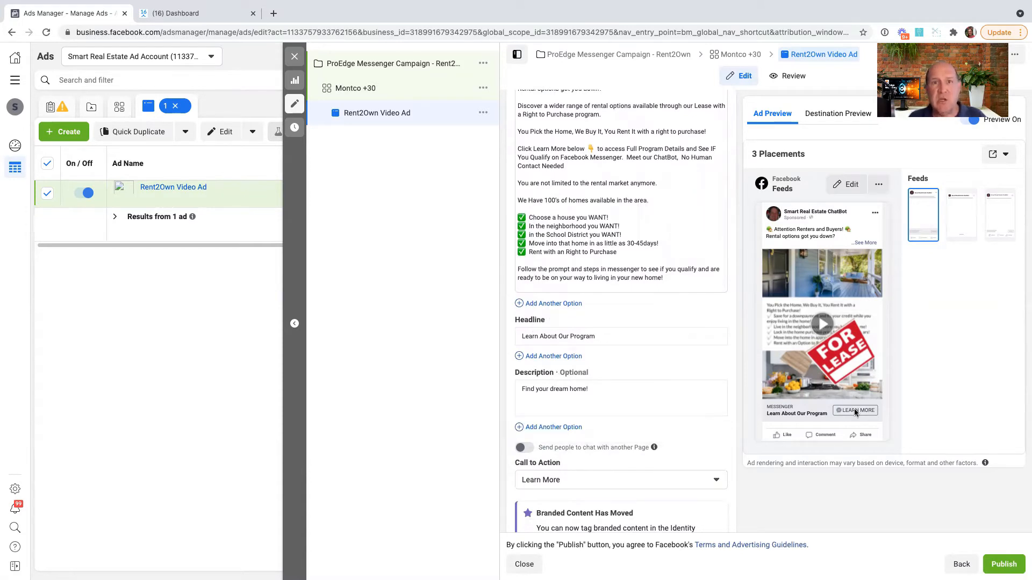
scroll(544, 374, down, 2)
scroll(545, 375, down, 5)
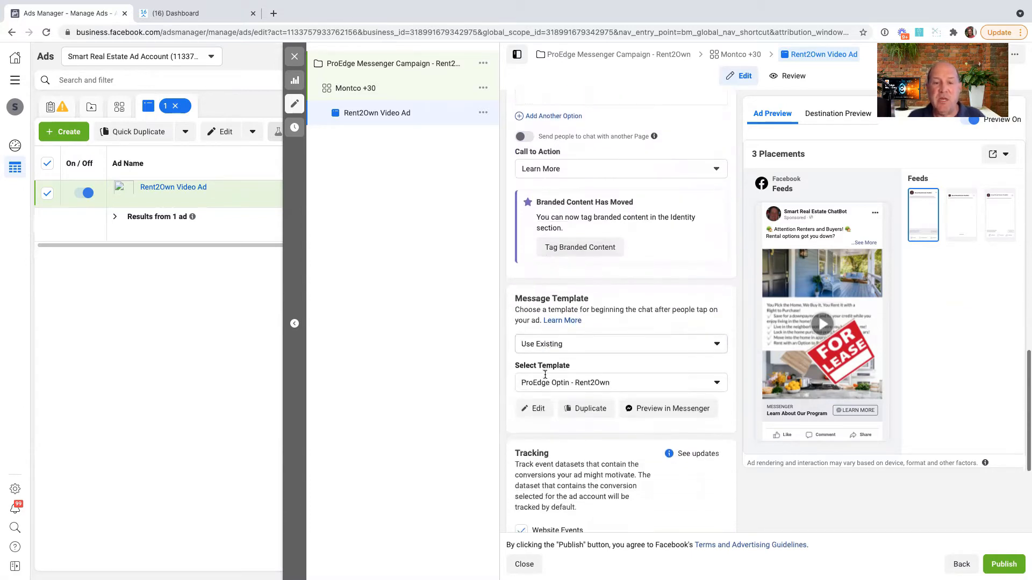
scroll(545, 374, down, 1)
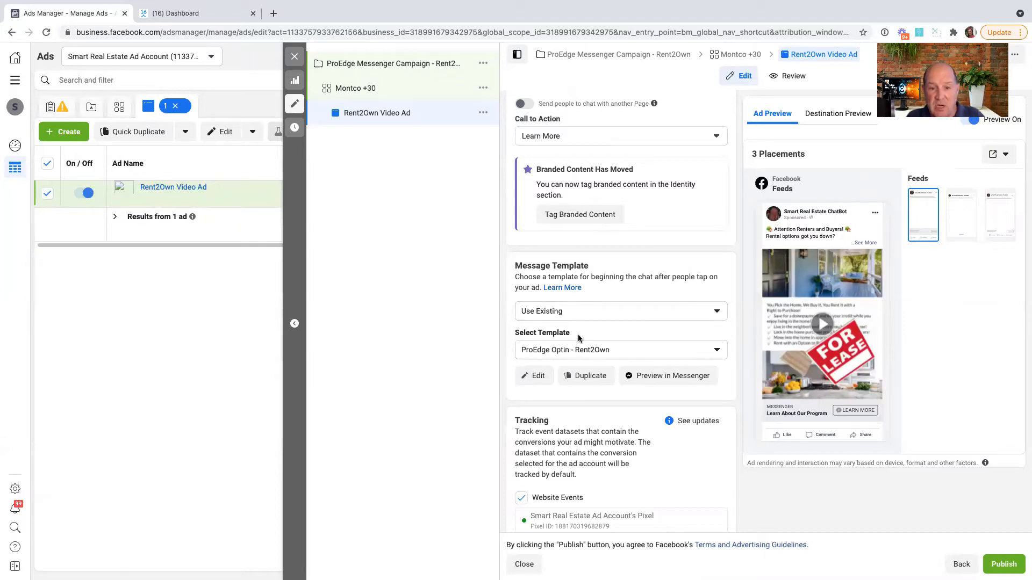
Set the message template to Create New with the Start Conversations type and open its template editor.
click(544, 314)
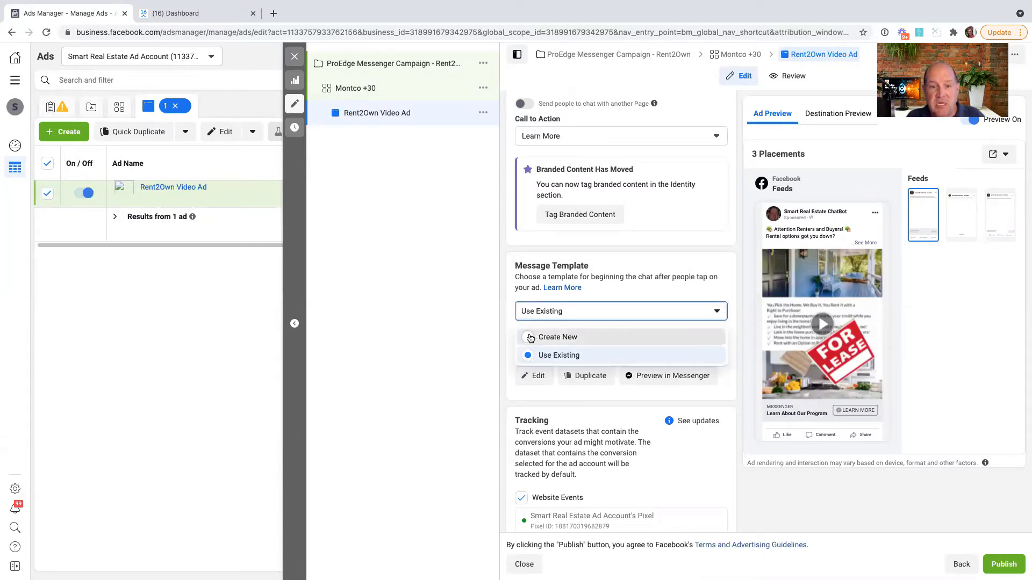
click(537, 337)
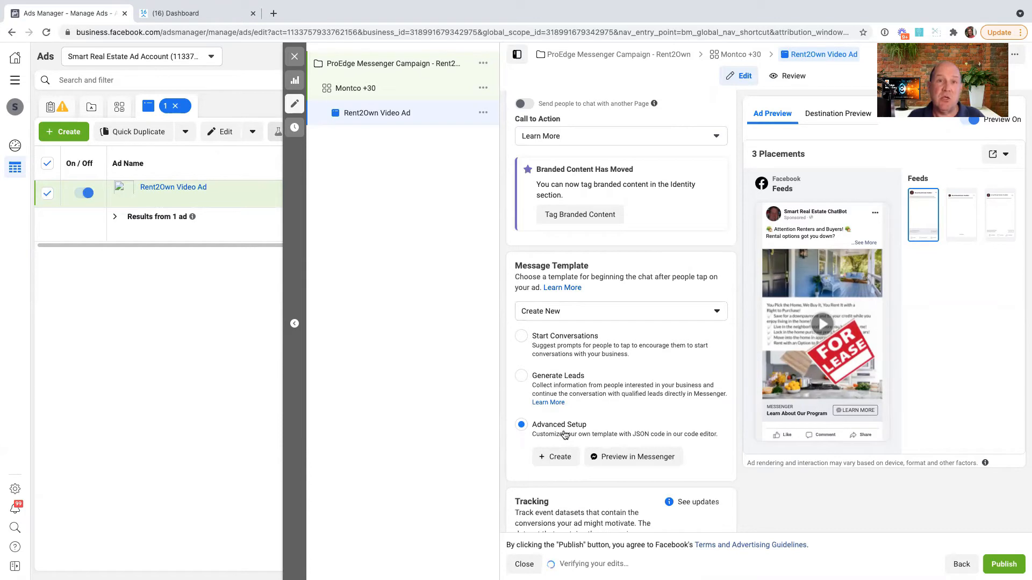
click(521, 337)
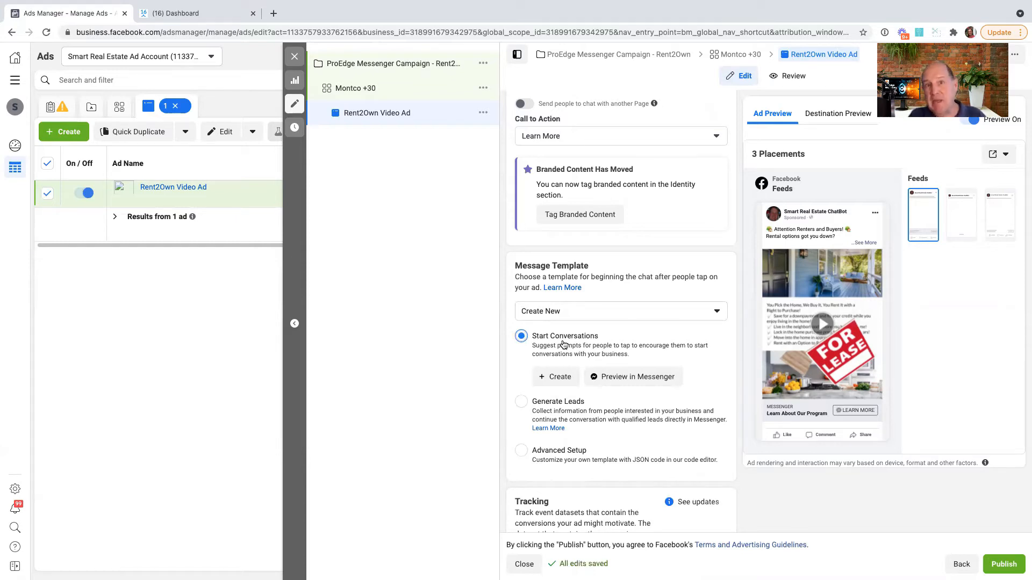
click(550, 377)
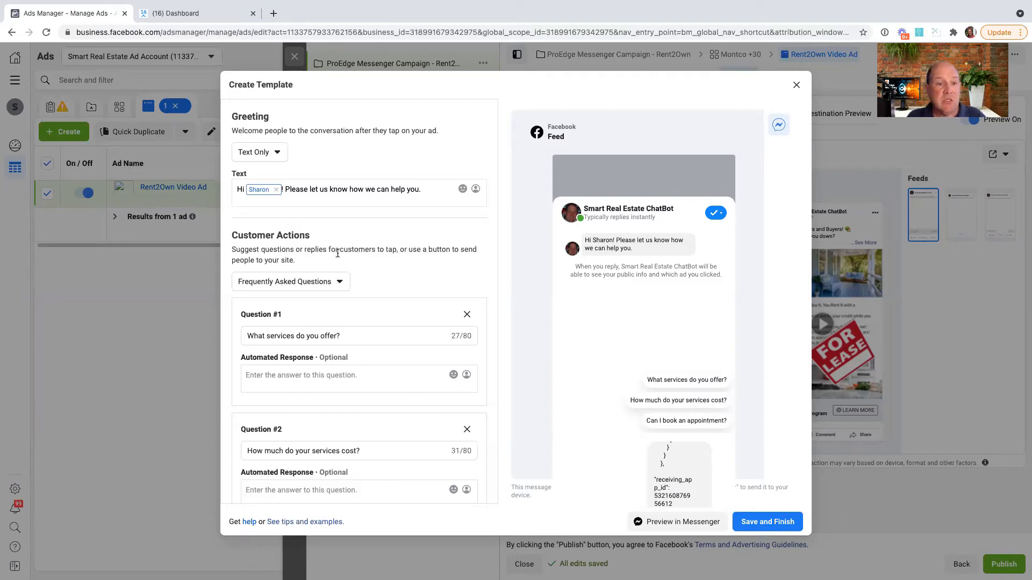
Change the template's customer actions to Quick Replies.
drag(238, 235, 311, 235)
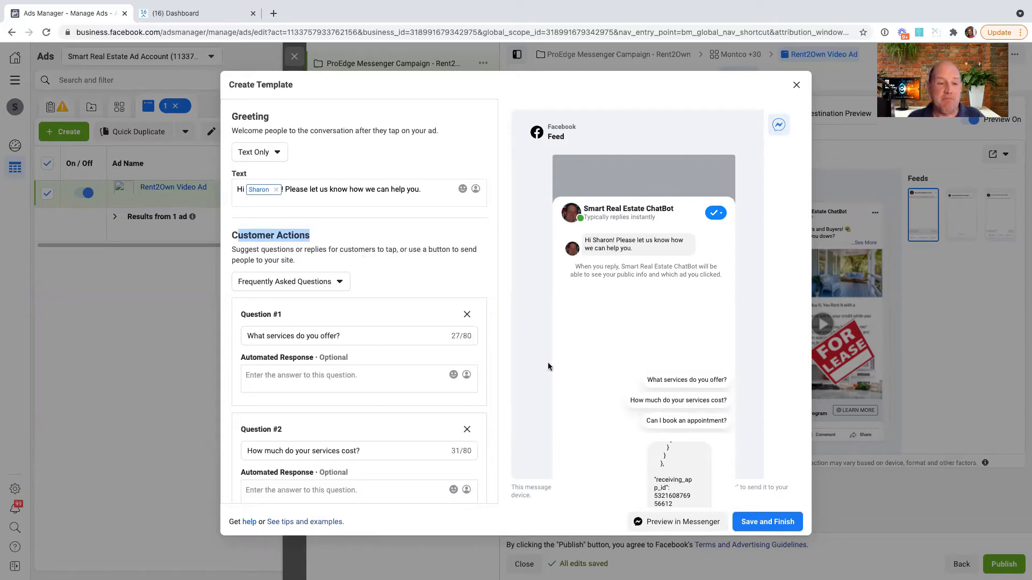
click(303, 281)
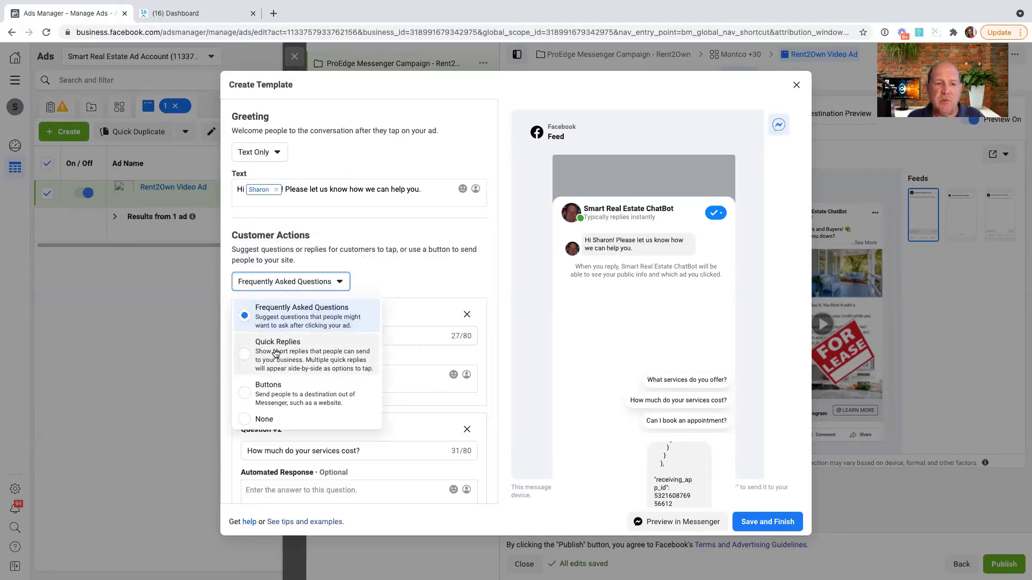
click(245, 355)
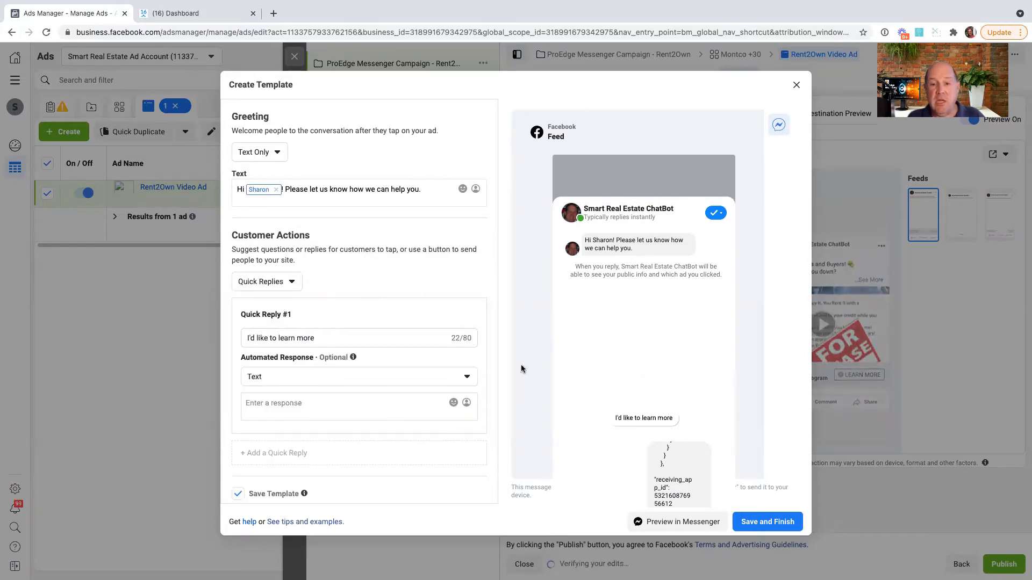
Set the text of Quick Reply #1 to "Learn More" and copy that text.
drag(617, 418, 643, 423)
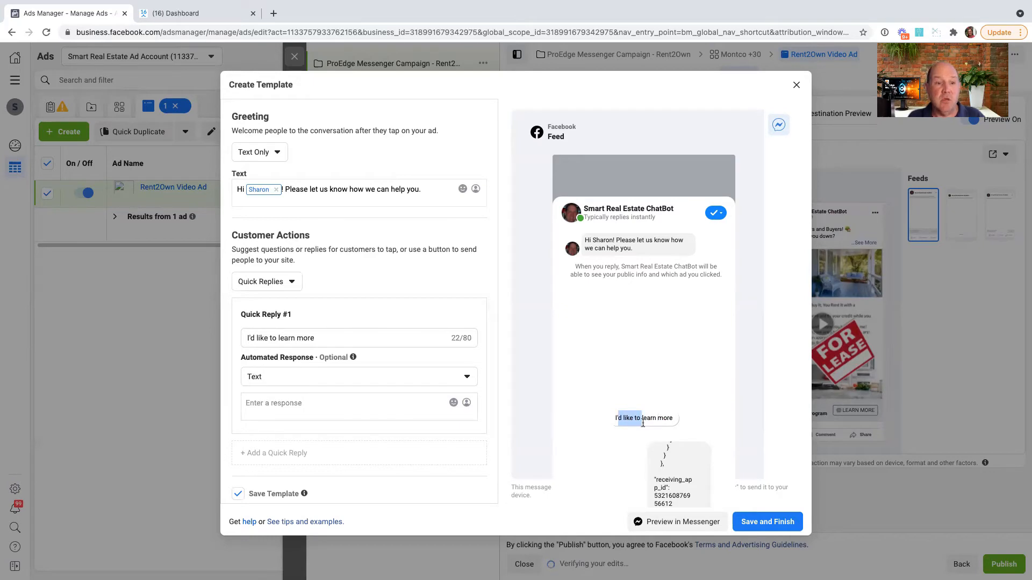
drag(323, 338, 236, 343)
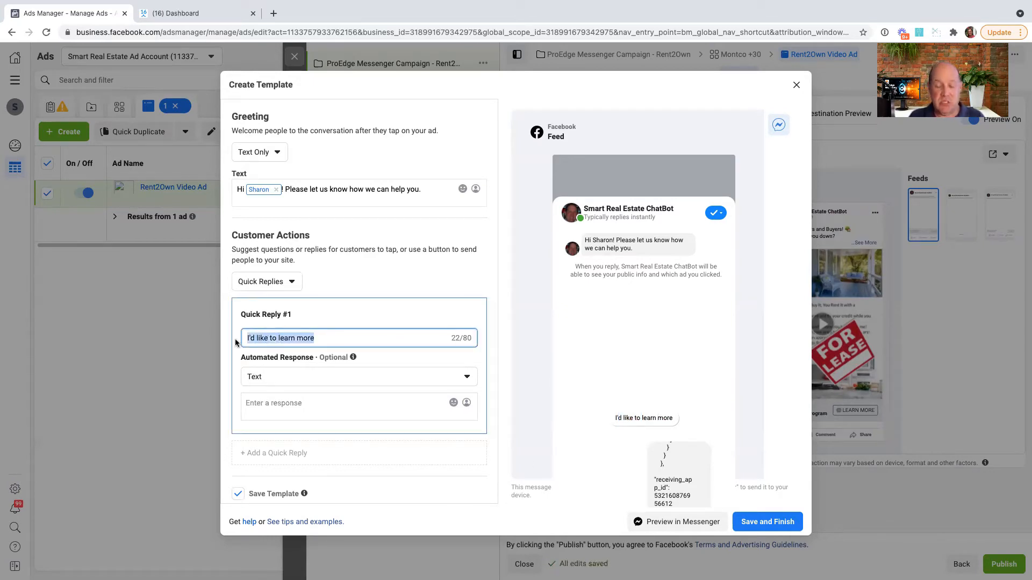
text(Le)
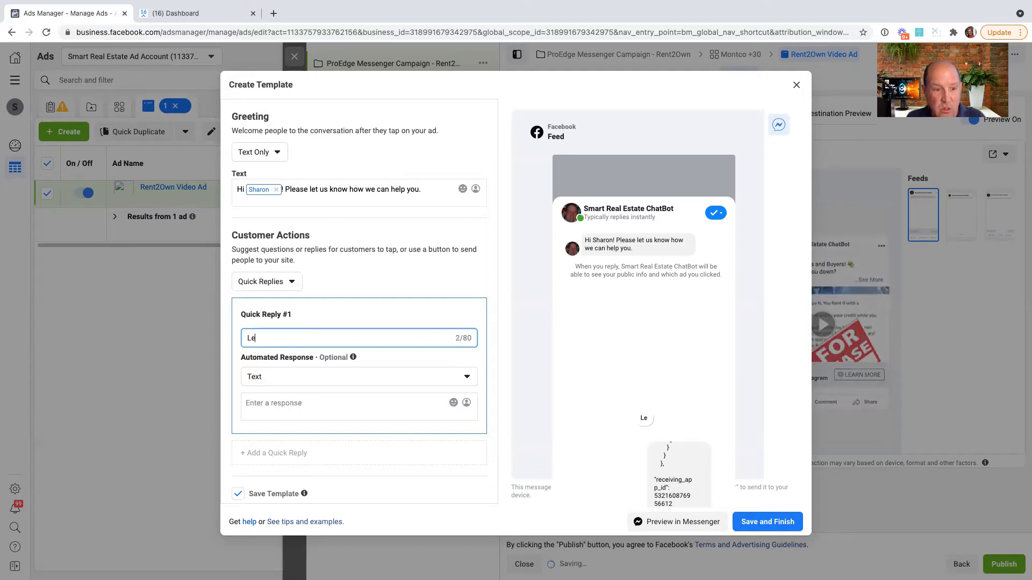
text(arn More)
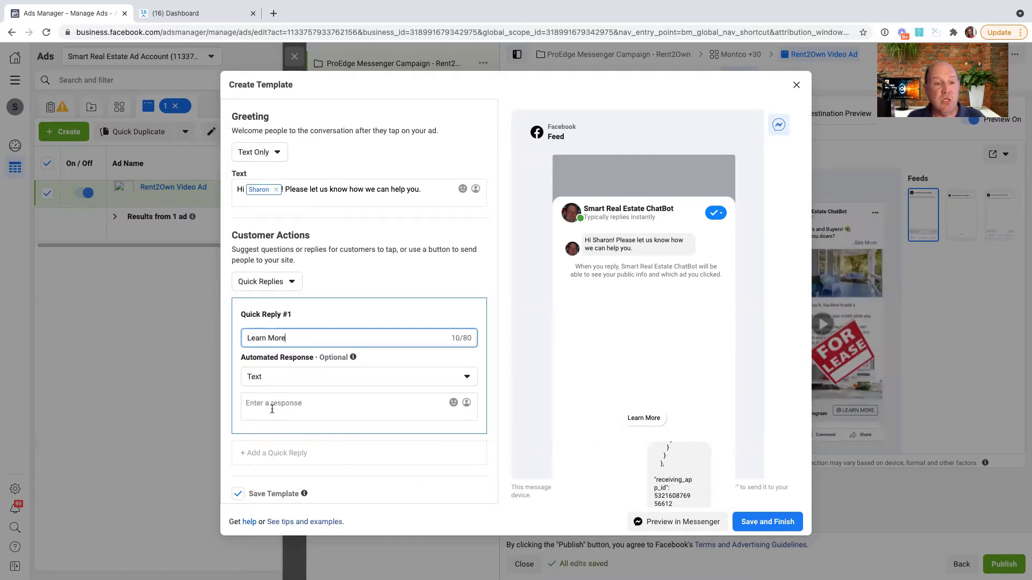
drag(297, 336, 221, 342)
key(ctrl+c)
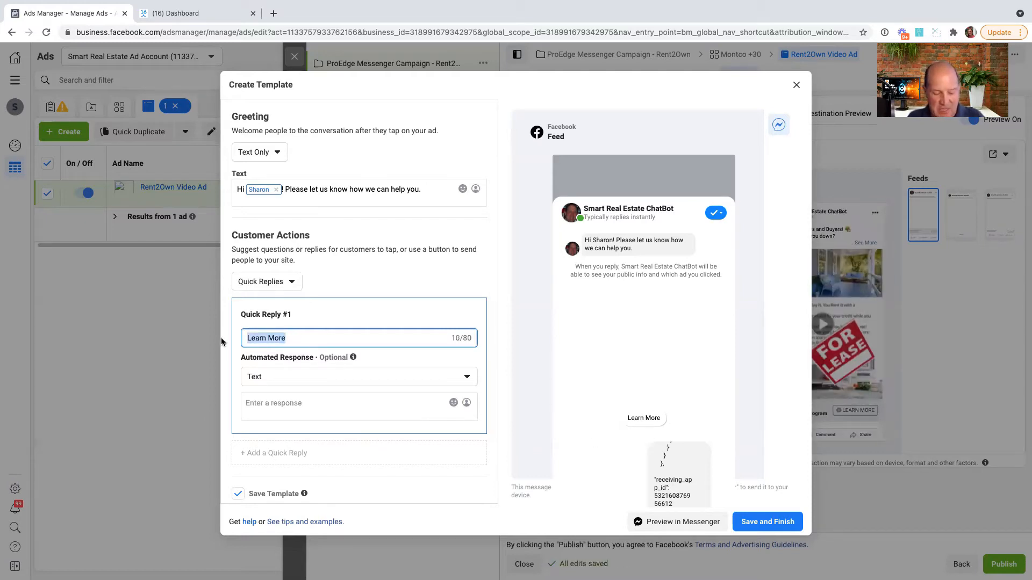
click(349, 284)
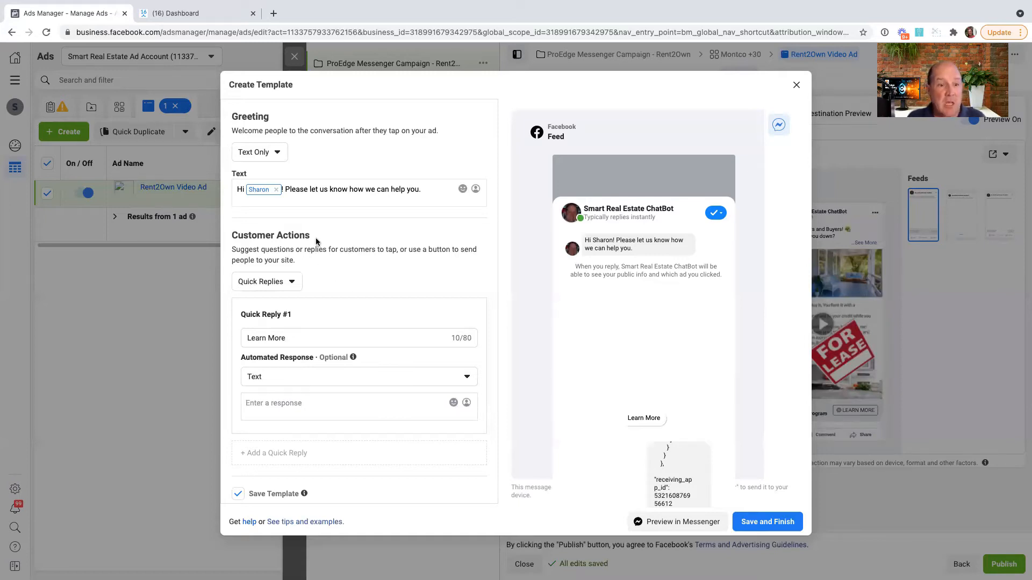
Replace the greeting after the name with "Thanks for your interest, Click Learn More below 👇 for details on our Rent to Own Program".
click(339, 188)
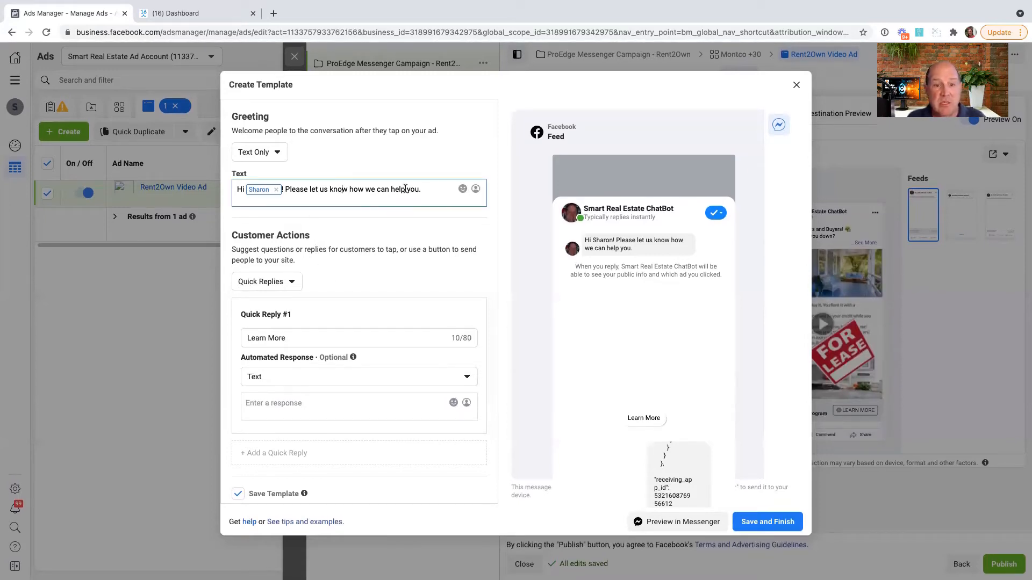
drag(422, 189, 285, 188)
text(Thanks for your interest, Click Learn More below 👇 for details on our Rent to Own Program)
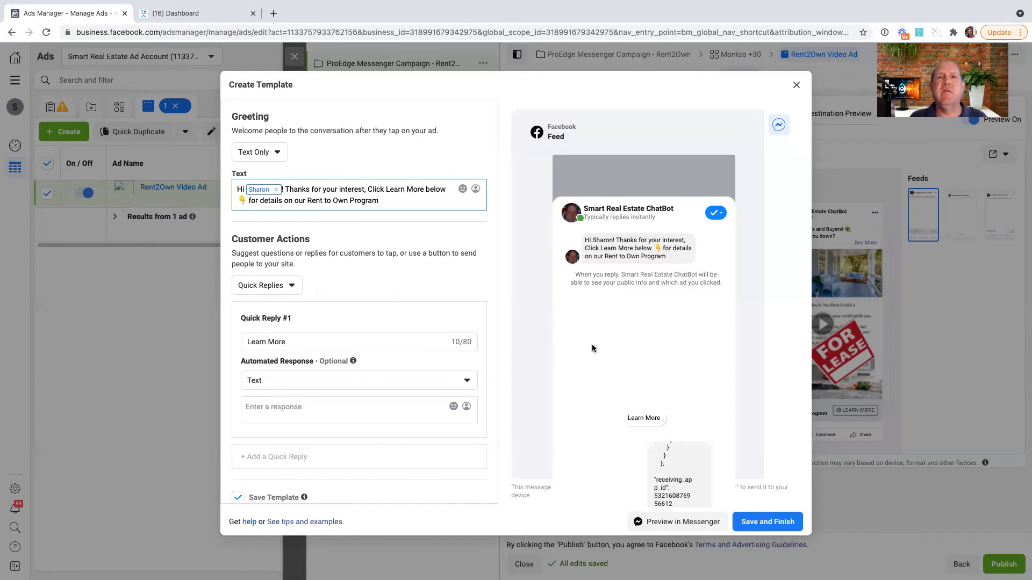
click(368, 332)
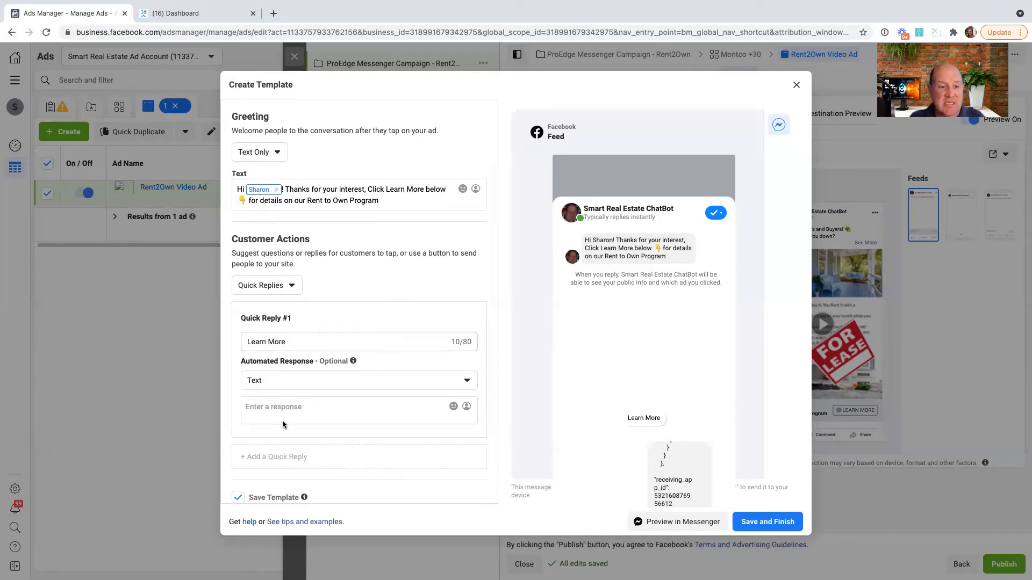
Save and finish the message template under the name ProEdge Rent2Own Qr.
scroll(284, 427, down, 1)
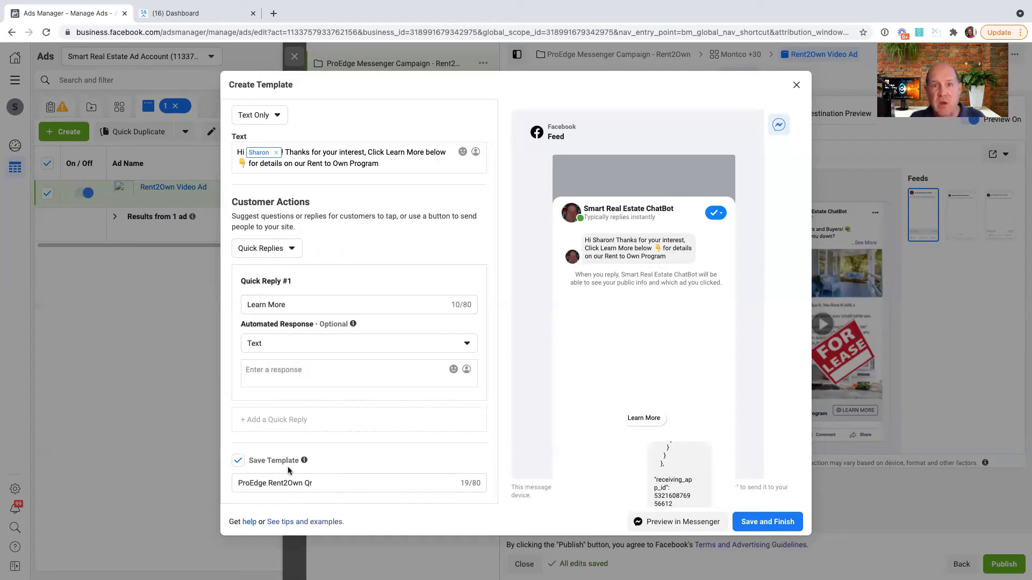
double_click(293, 483)
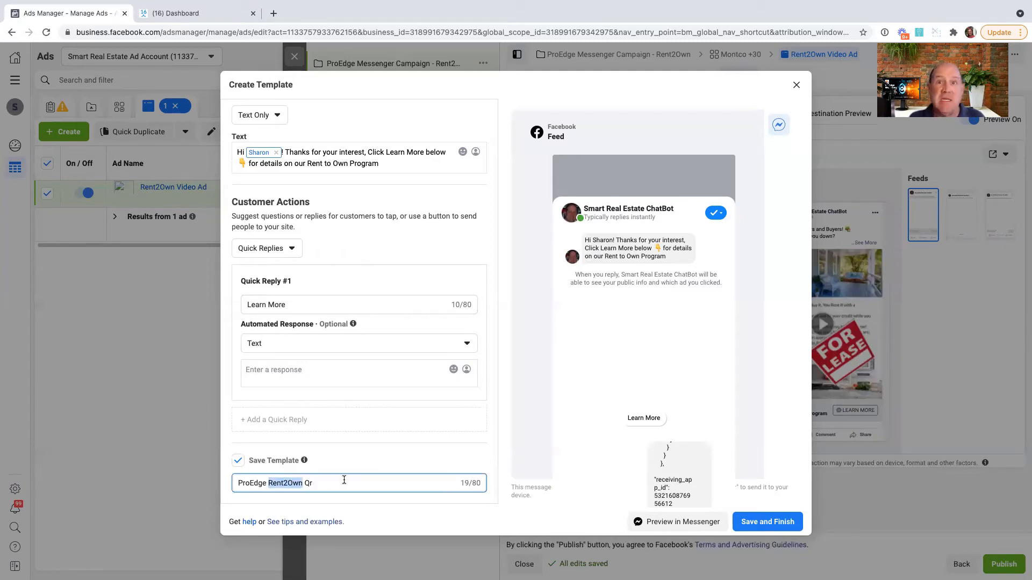
click(781, 522)
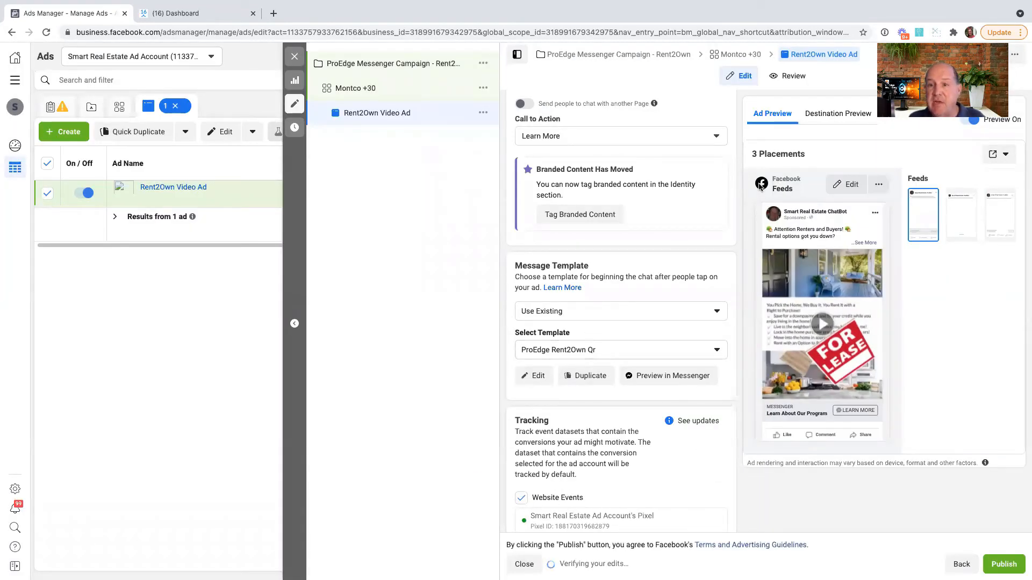
Compare the ad's destination preview in Messenger with its feed preview.
click(816, 118)
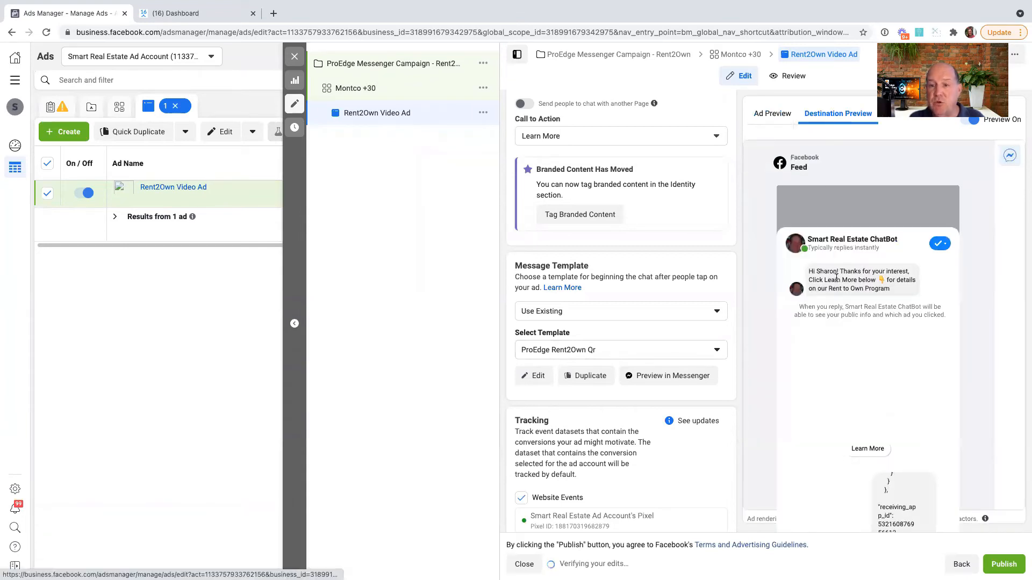
drag(808, 271, 845, 303)
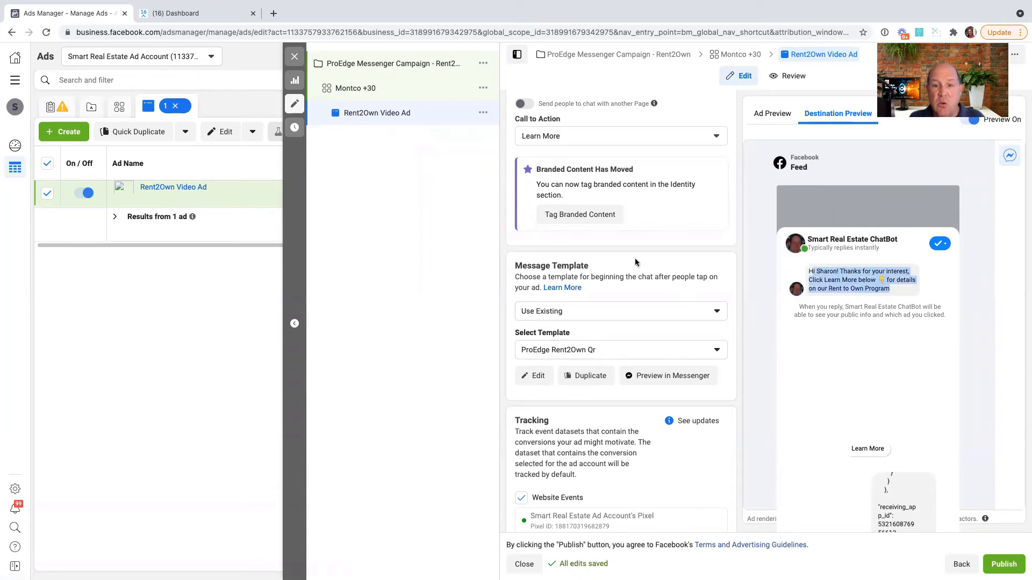
click(771, 112)
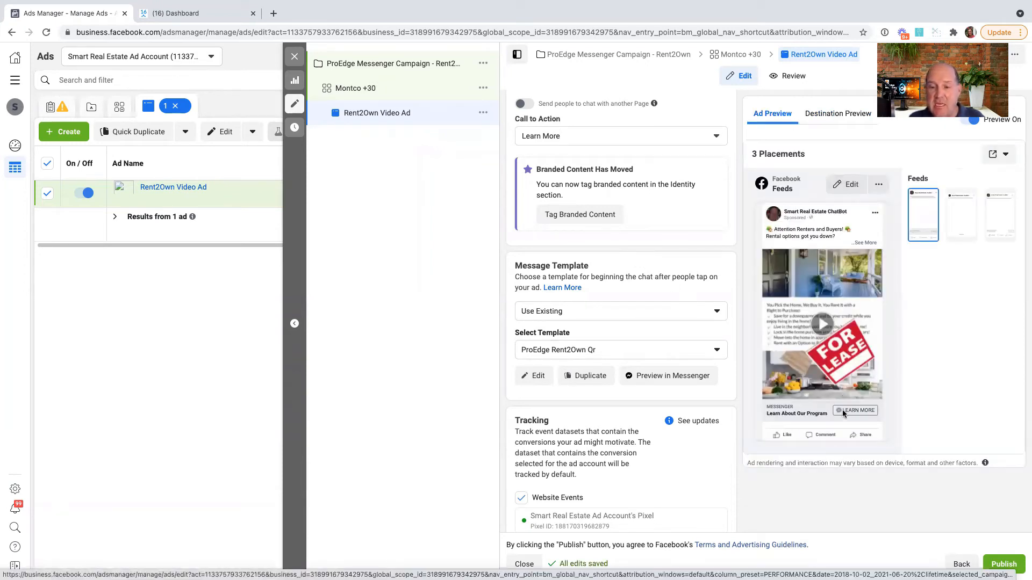
click(832, 115)
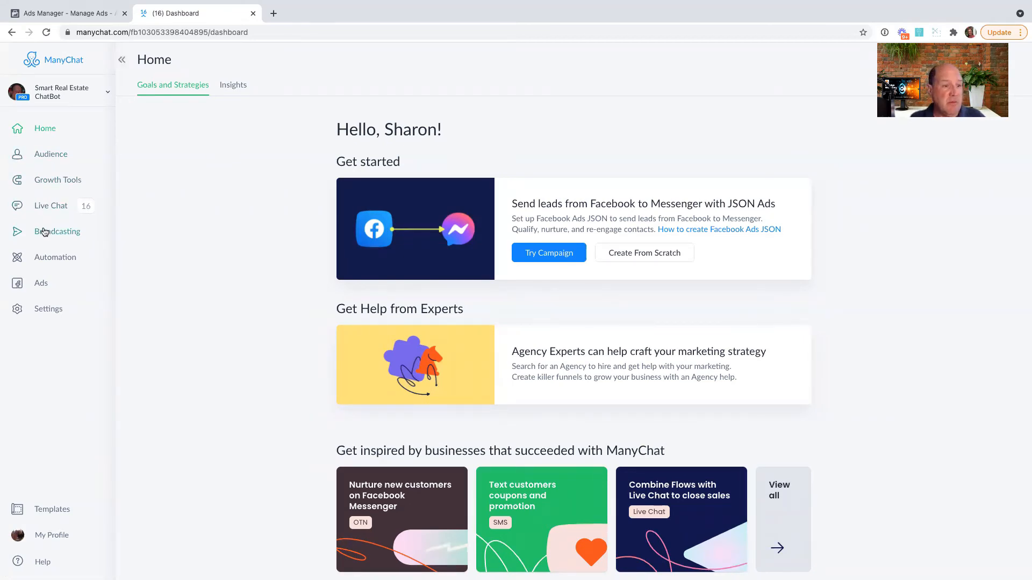
In ManyChat's keyword automation, add a new keyword rule and paste "Learn More" as its keyword.
click(52, 258)
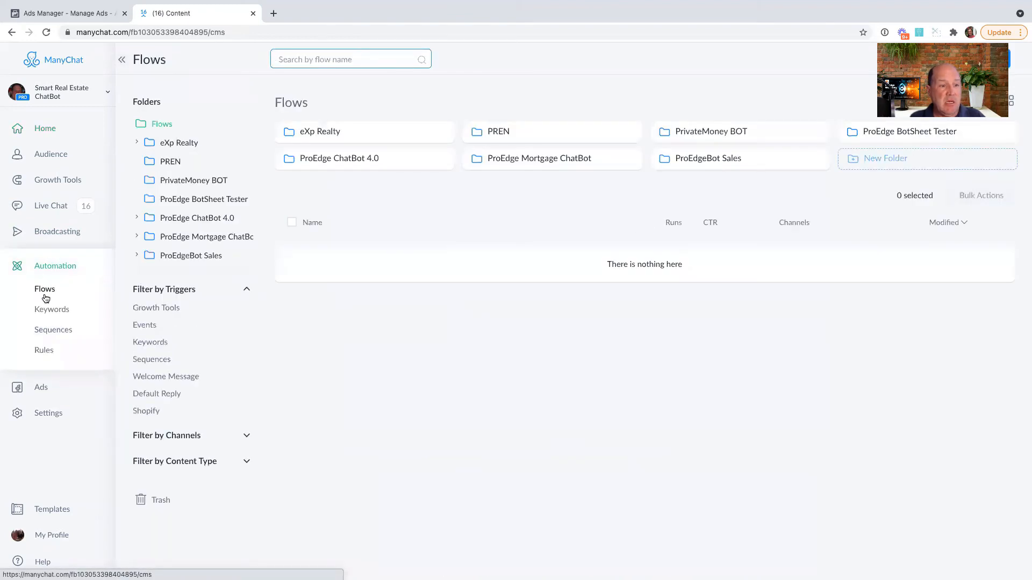
click(52, 310)
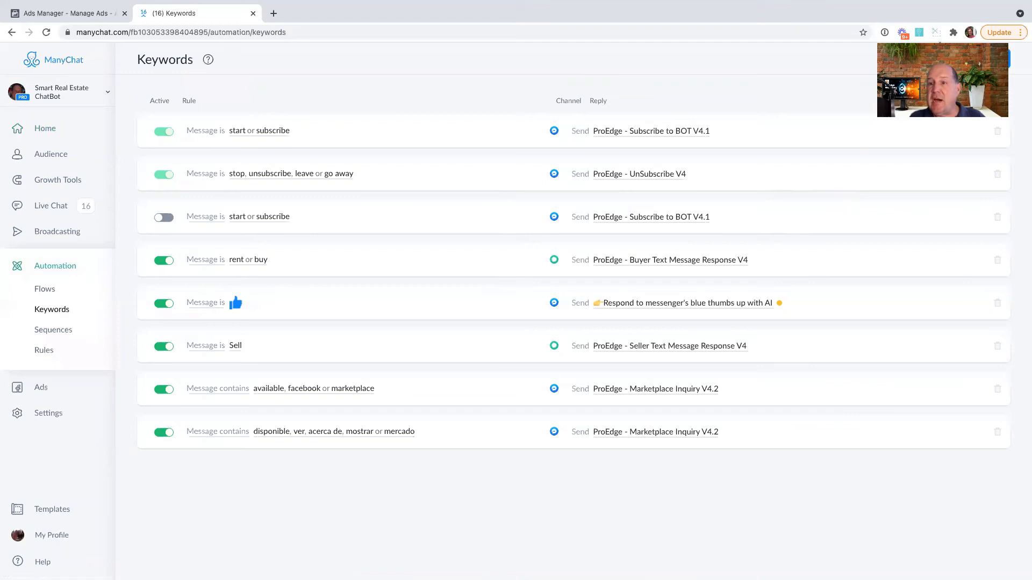
click(962, 58)
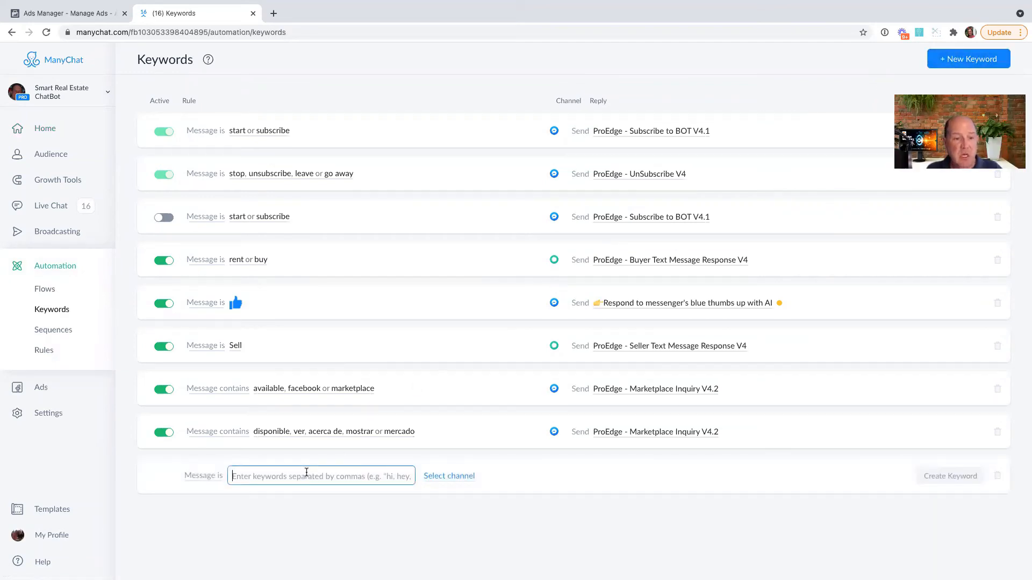
right_click(248, 476)
click(264, 468)
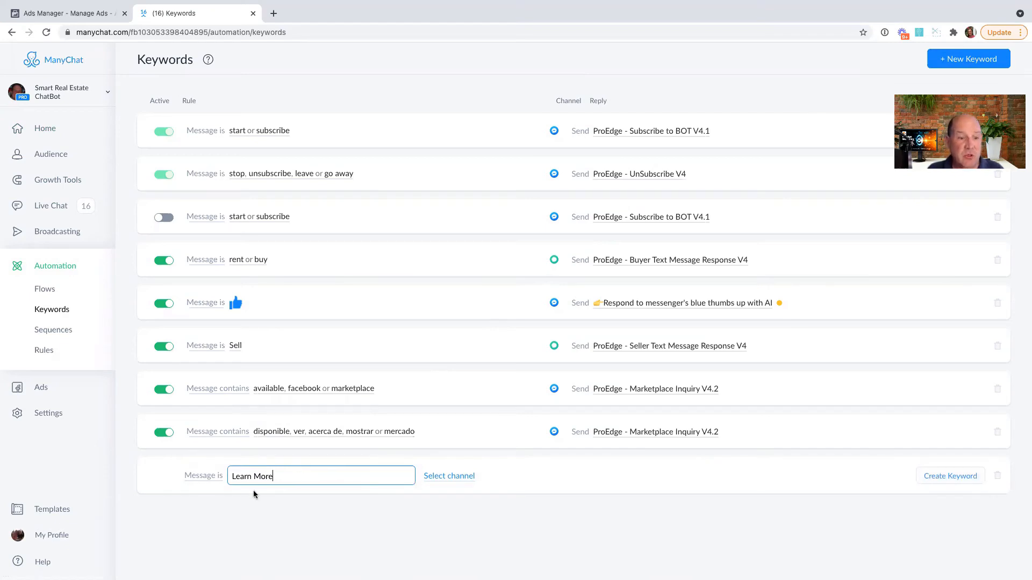
Examine the available message-matching conditions for the new "Learn More" keyword rule.
click(219, 479)
click(218, 480)
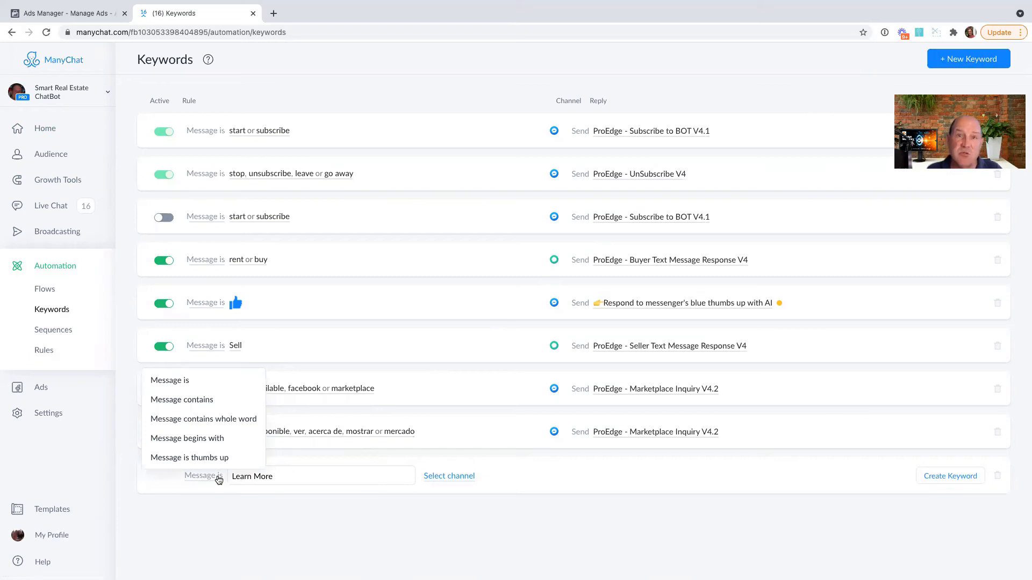
click(223, 513)
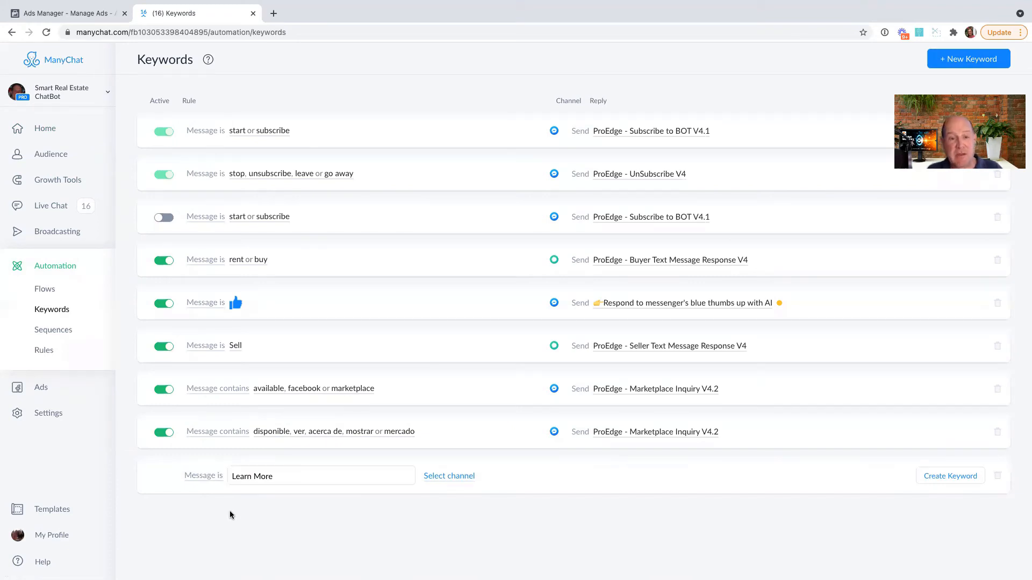
Set the channel of the "Learn More" keyword rule to Messenger and create the keyword.
click(454, 477)
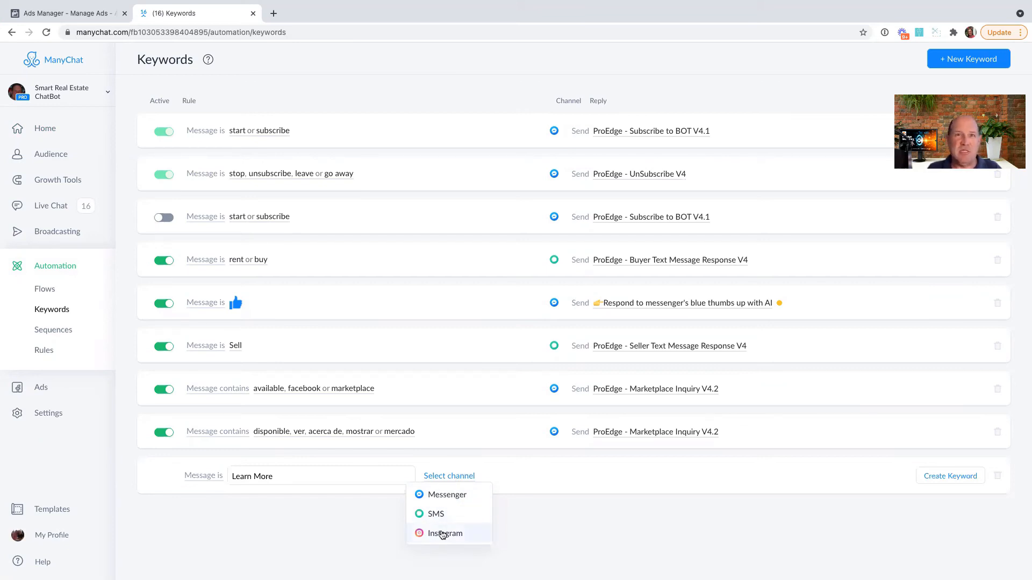
click(436, 496)
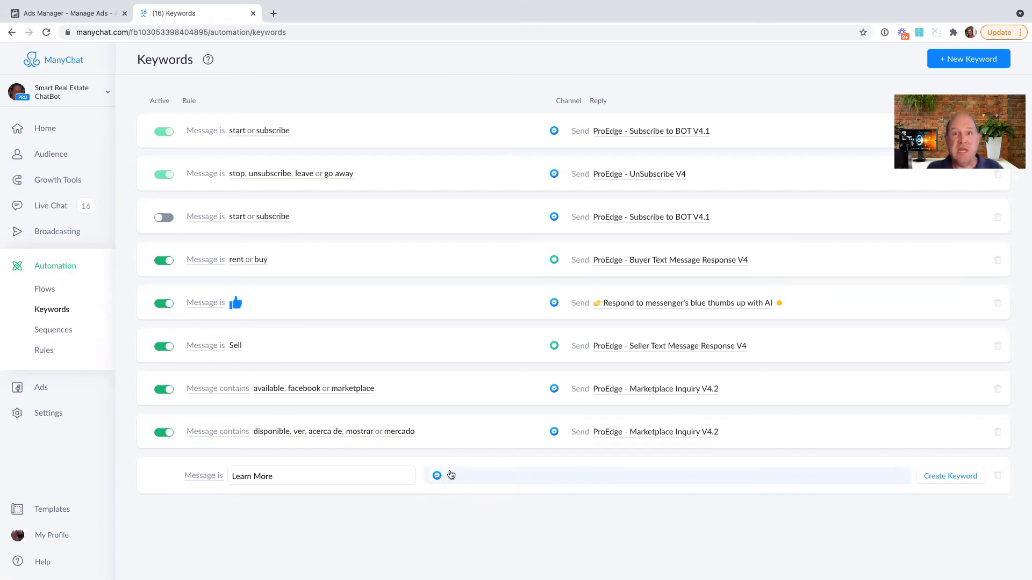
click(937, 476)
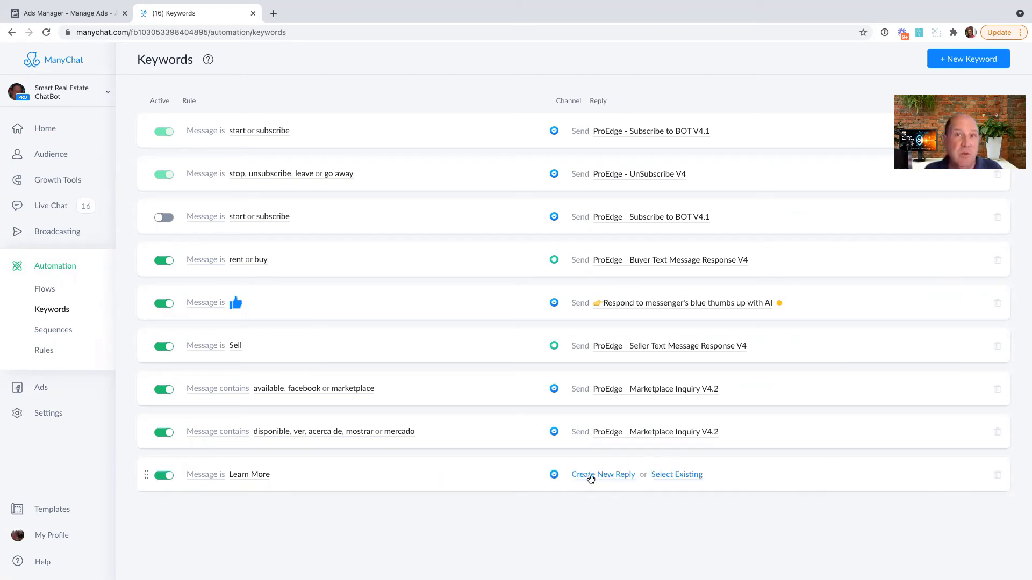
Attach an existing flow as the "Learn More" keyword's reply, picking the second flow in the Rent2Own folder of ProEdge ChatBot 4.0.
click(676, 479)
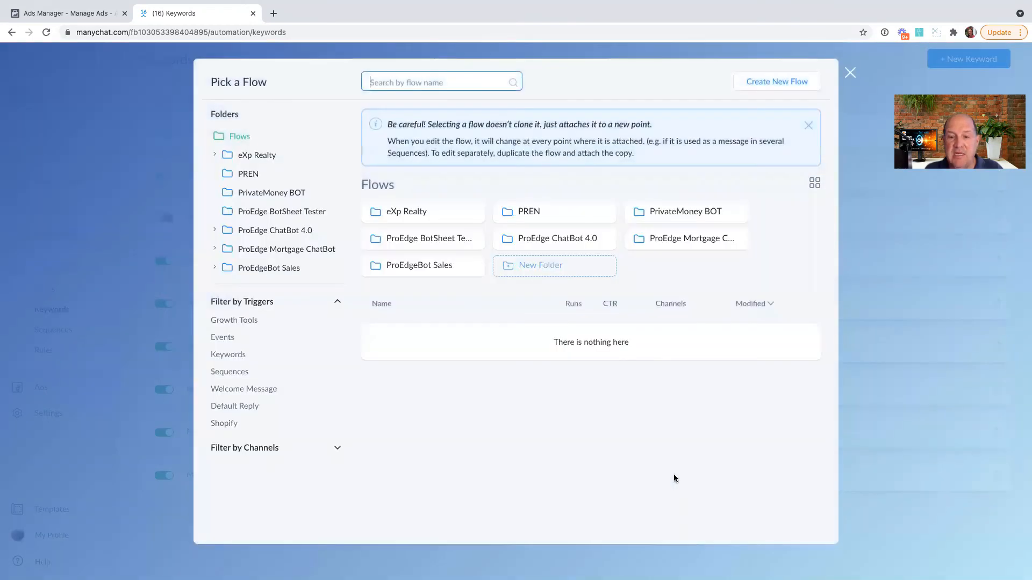
click(511, 239)
click(419, 299)
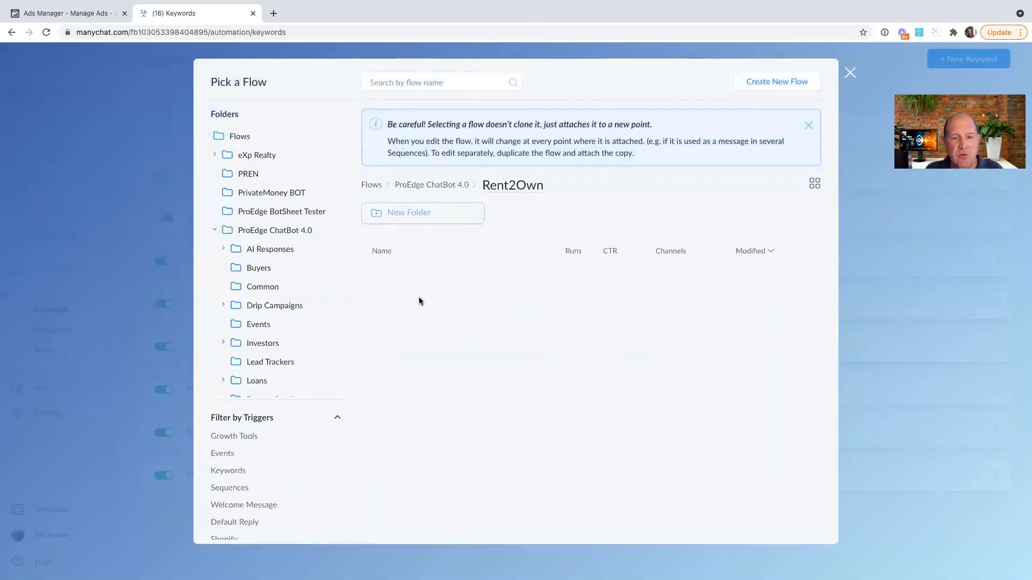
click(466, 374)
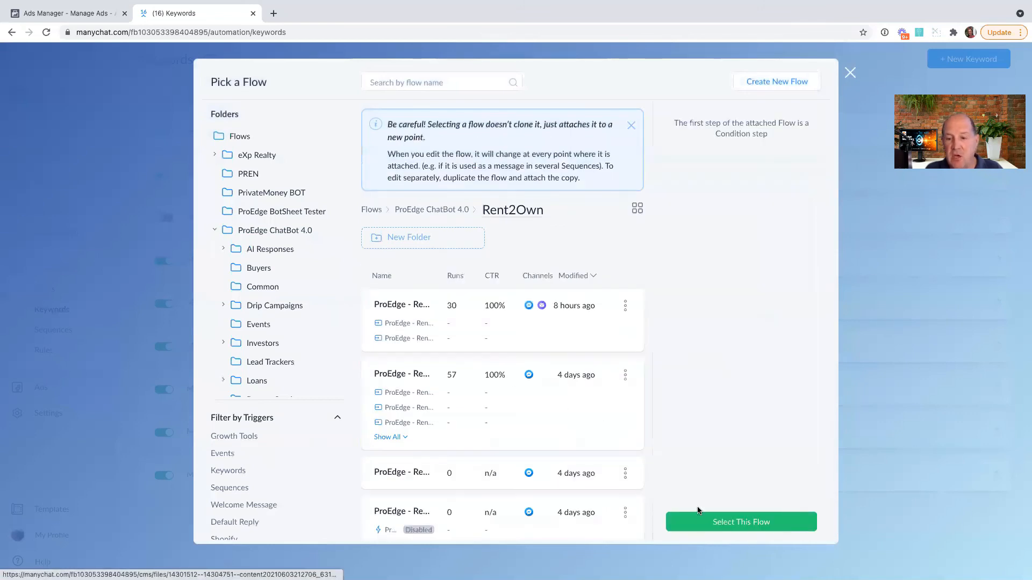
click(705, 520)
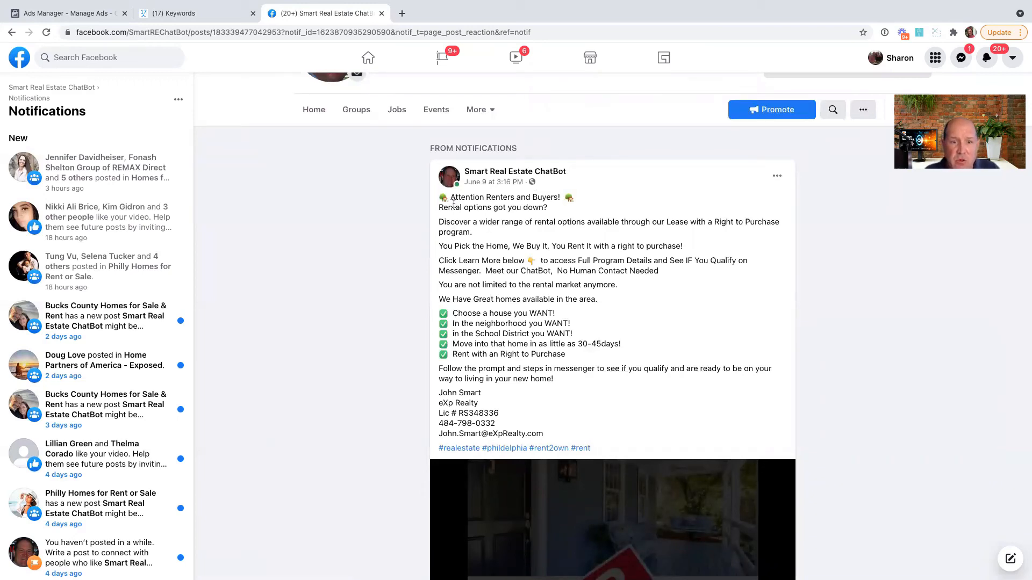
On the Facebook rental post, open the Messenger chat through its Learn More call to action and send the message "Learn More".
scroll(537, 328, down, 6)
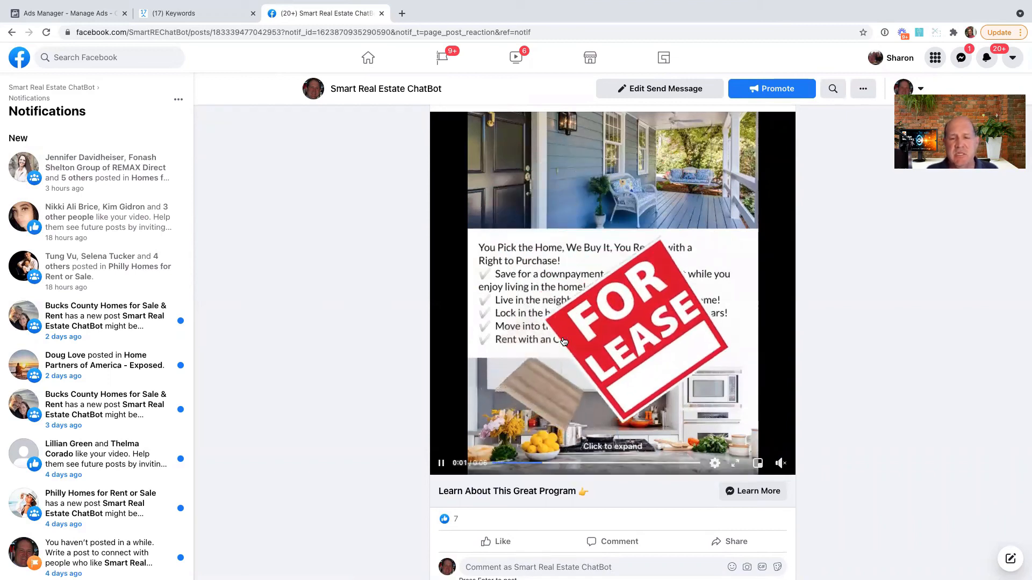
click(741, 492)
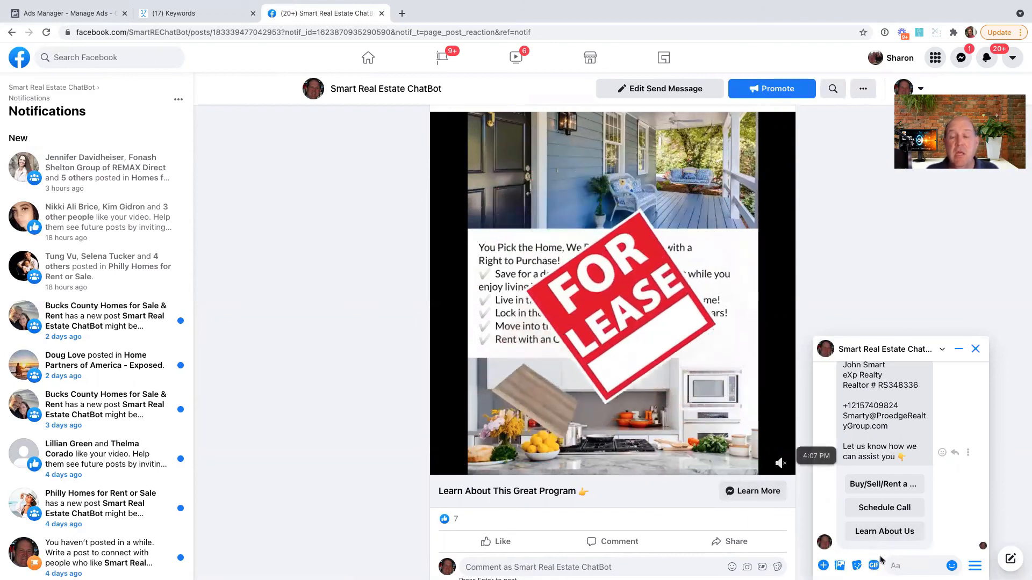
click(901, 565)
text(Learn)
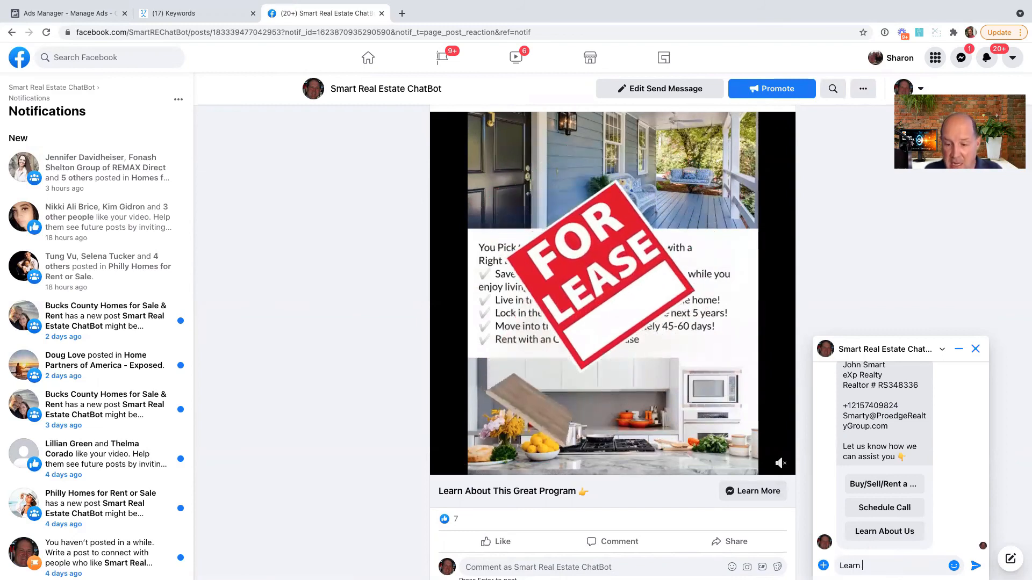
text( More)
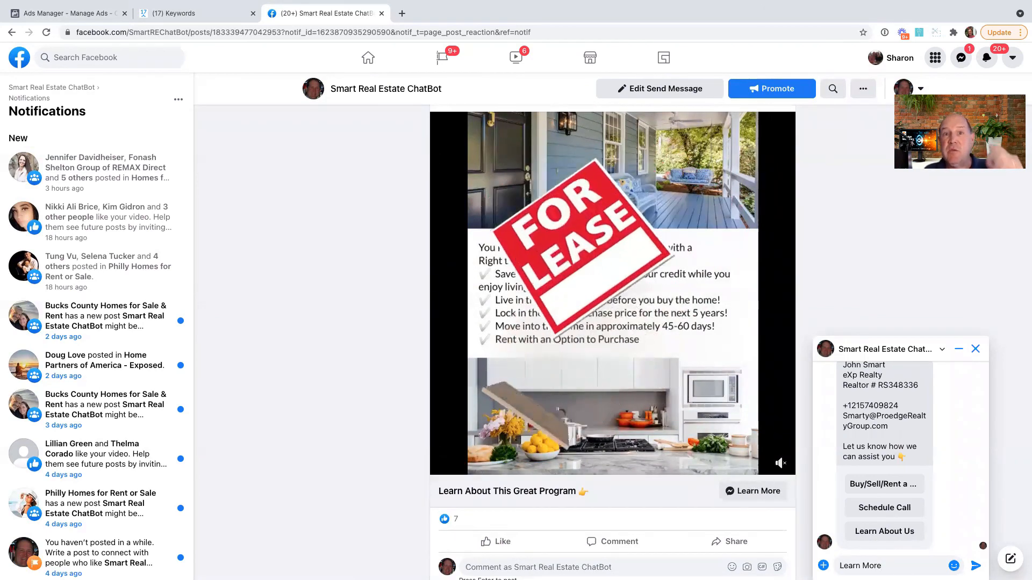
key(Return)
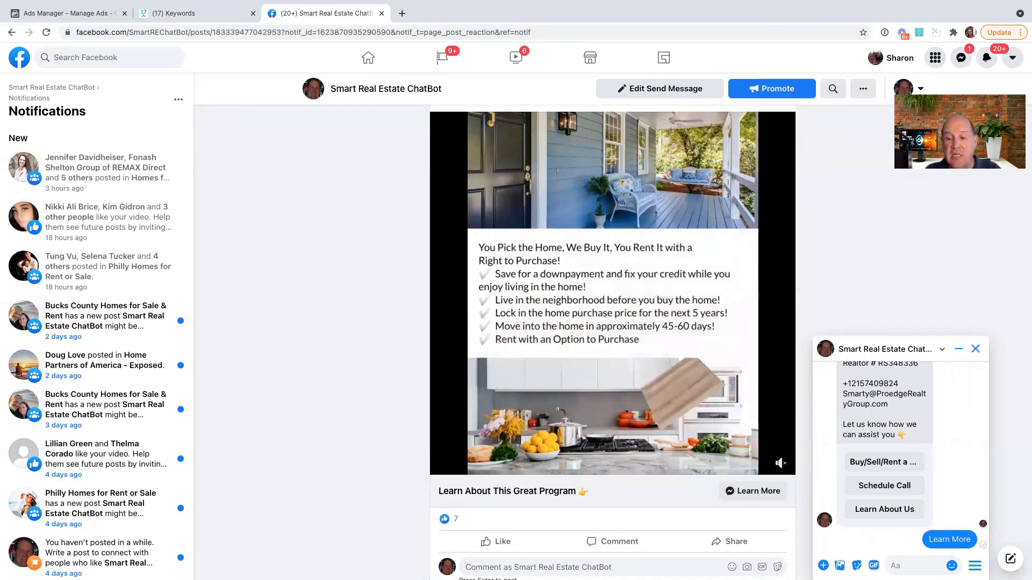